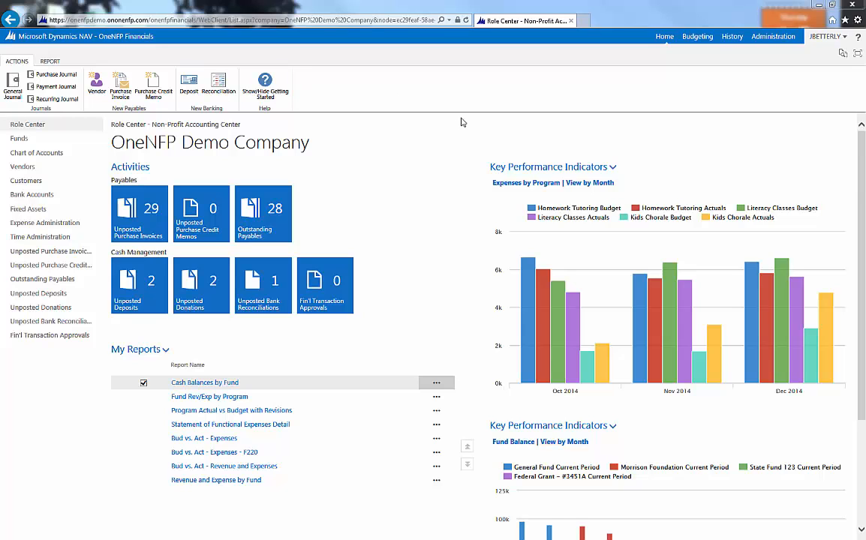
# Step: Create a new line allocation in Administration with the number EXAMPLE and an effective date of 1/1/2015
pyautogui.click(773, 39)
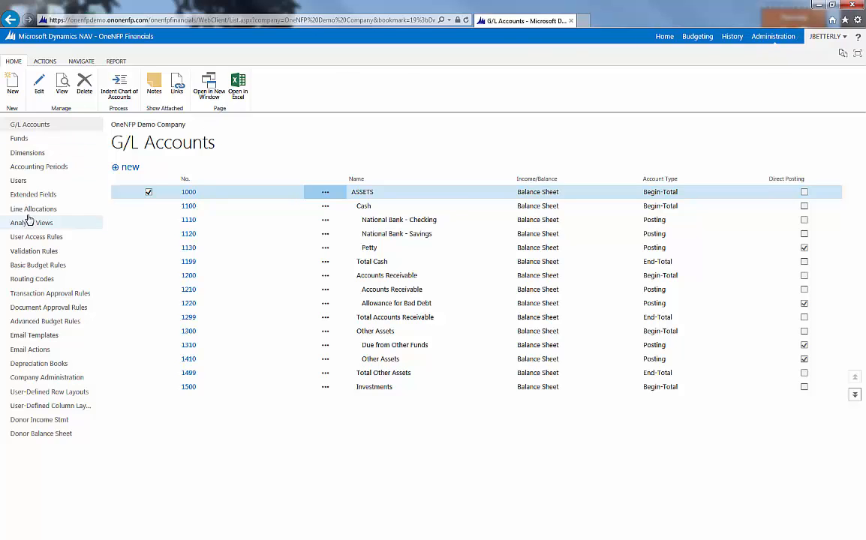
pyautogui.click(33, 210)
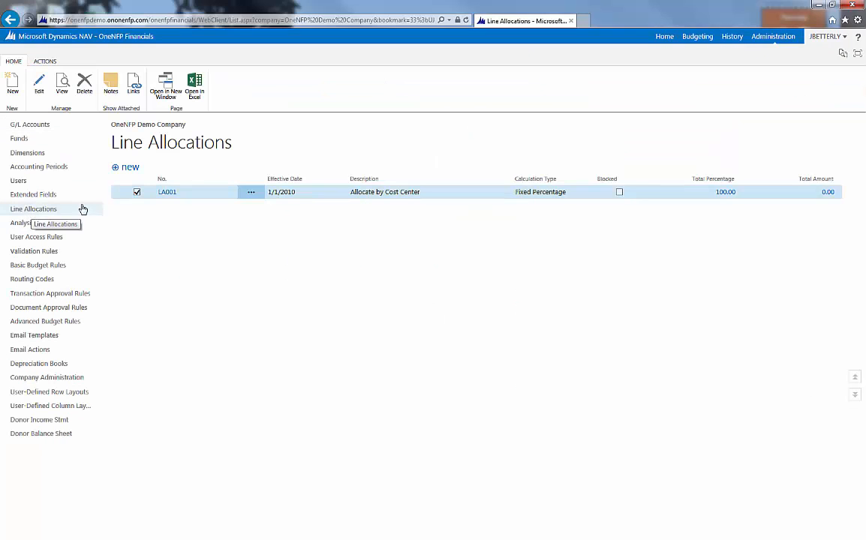
pyautogui.click(13, 84)
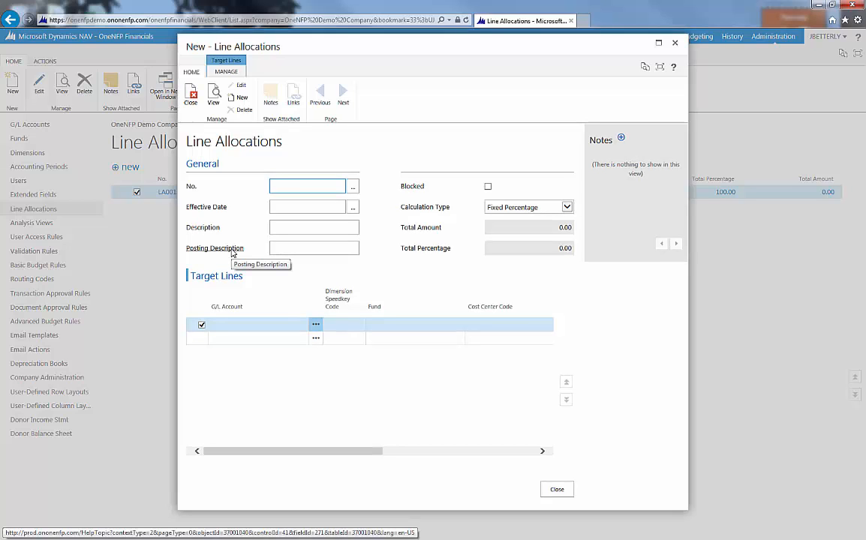
pyautogui.write('Example')
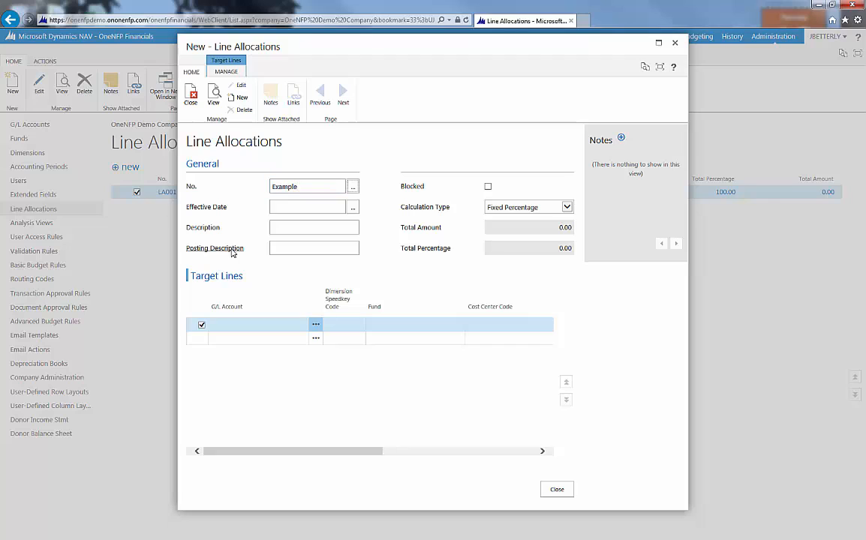
pyautogui.press('Tab')
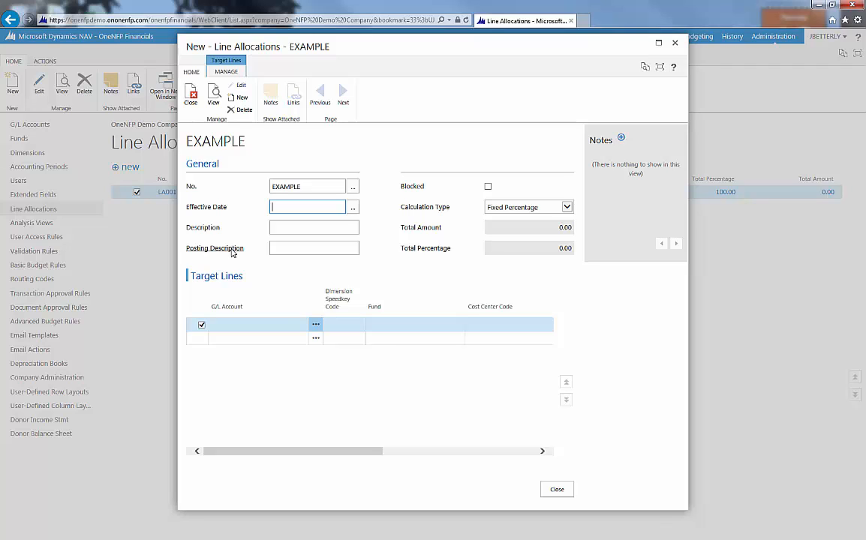
pyautogui.write('010115')
pyautogui.press('Tab')
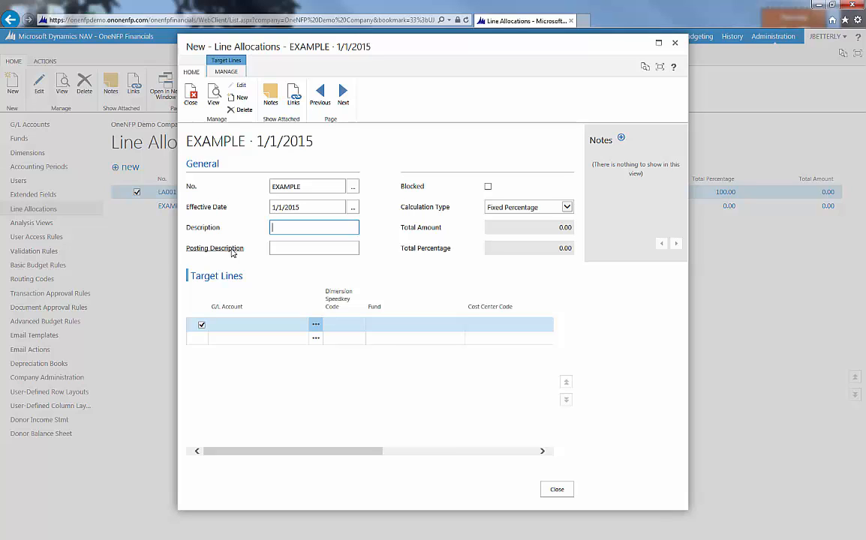
# Step: Enter "Example for training" as both the description and the posting description of the allocation
pyautogui.write('Example for training')
pyautogui.press('Tab')
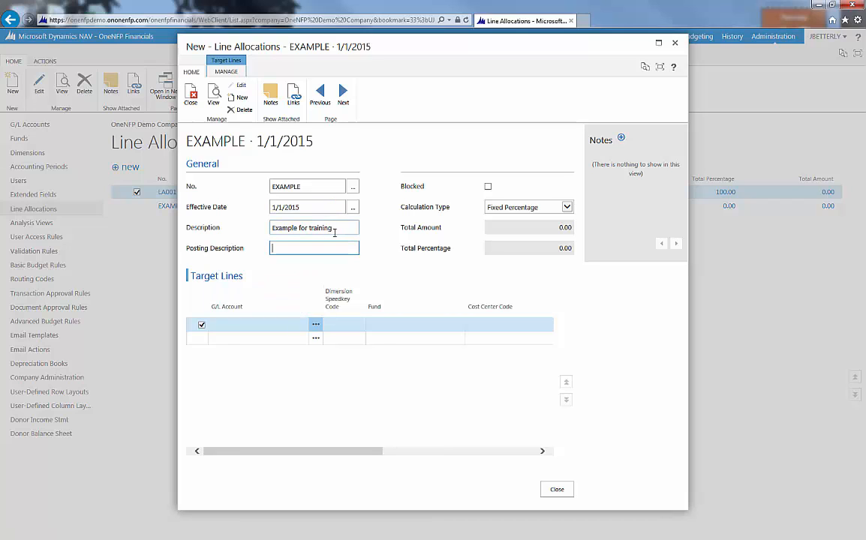
pyautogui.moveTo(335, 230); pyautogui.dragTo(268, 230)
pyautogui.hotkey('ctrl', 'c')
pyautogui.click(301, 250)
pyautogui.hotkey('ctrl', 'v')
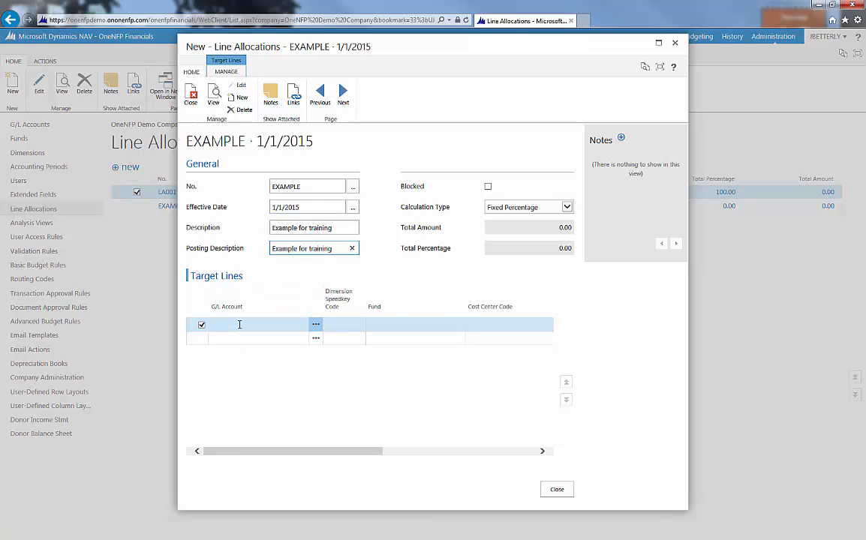
# Step: Choose Fixed Percentage as the allocation's calculation type
pyautogui.click(240, 325)
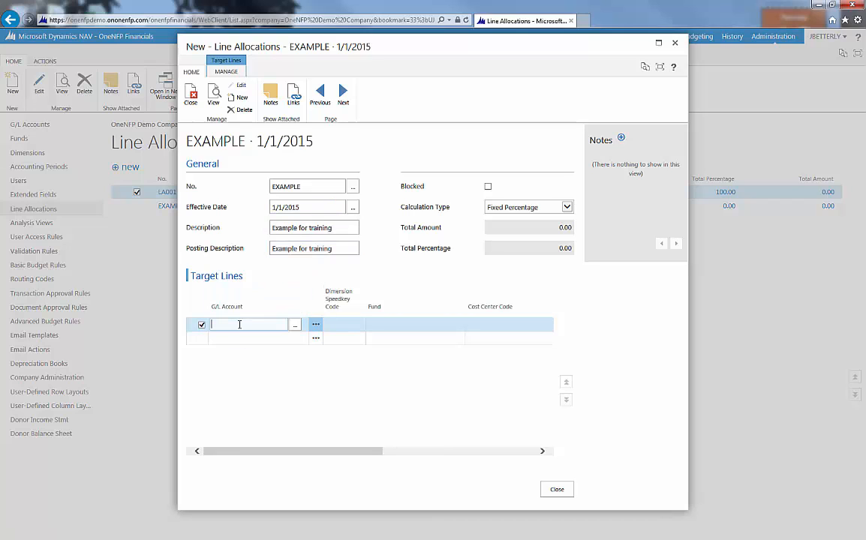
pyautogui.click(567, 207)
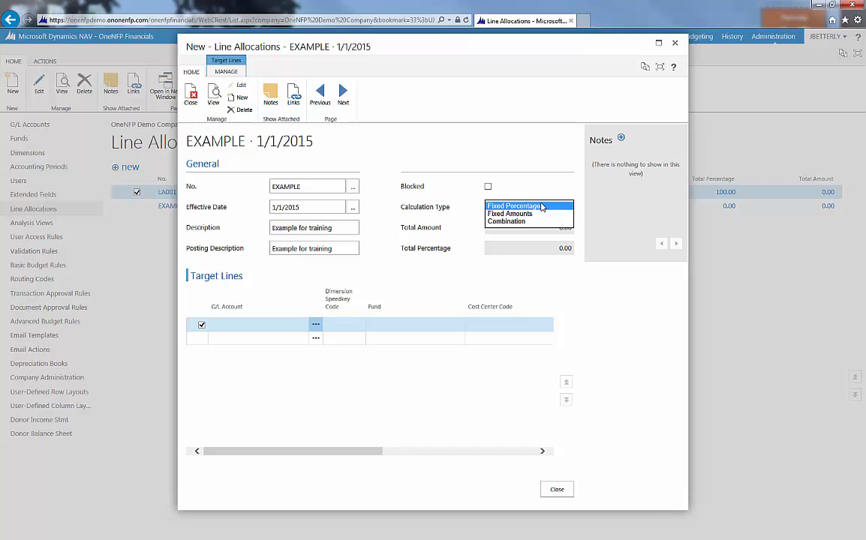
pyautogui.click(541, 207)
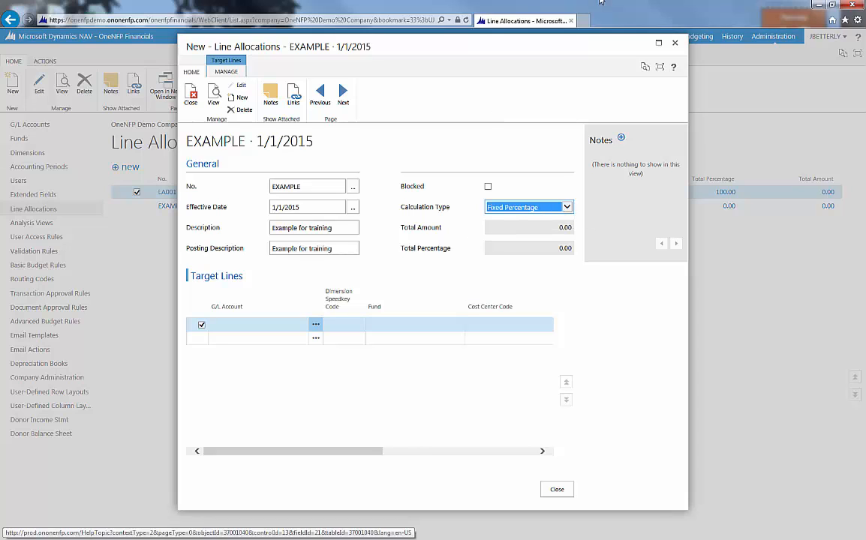
# Step: Add two target lines with program codes 1000 (Homework Tutoring) and 1100 (Literacy Classes) in the maximized allocation window
pyautogui.click(658, 43)
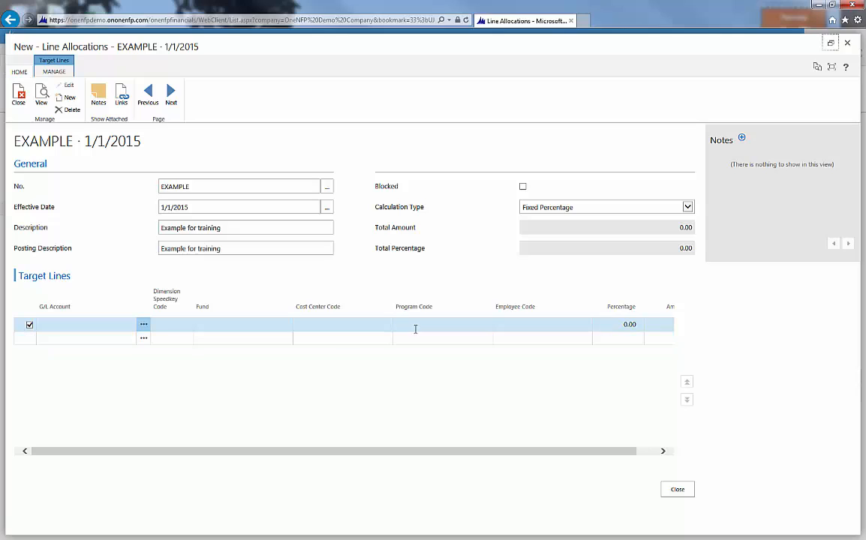
pyautogui.click(413, 325)
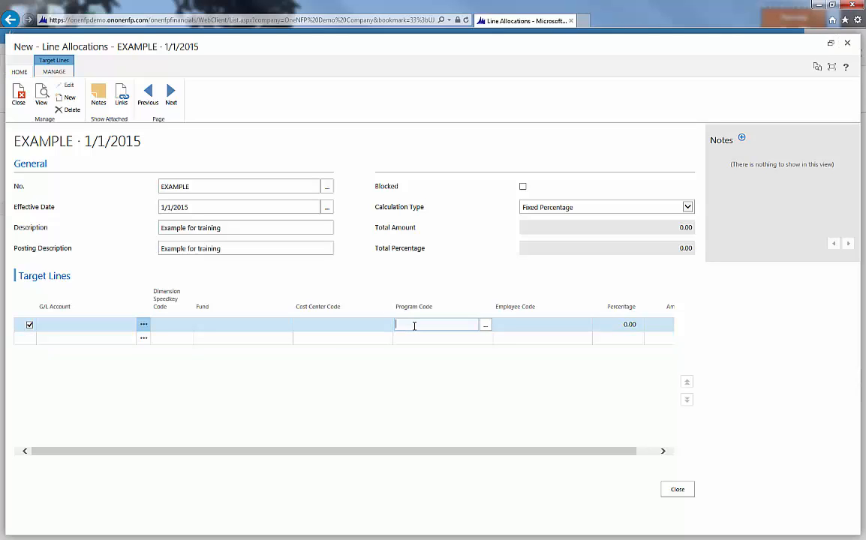
pyautogui.click(486, 324)
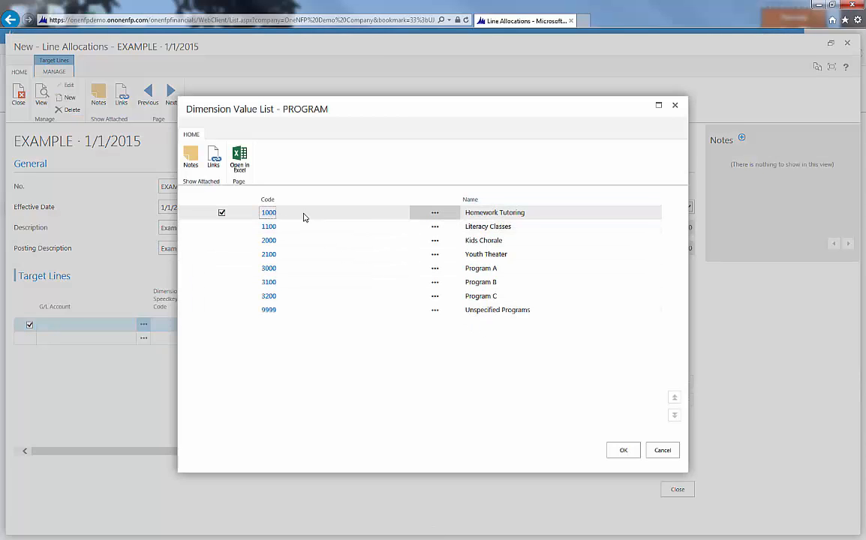
pyautogui.click(269, 213)
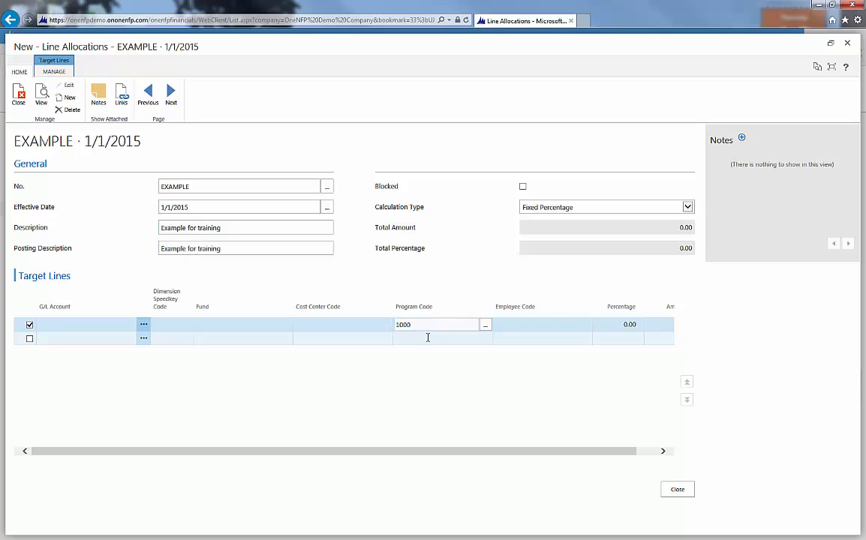
pyautogui.click(428, 338)
pyautogui.click(486, 339)
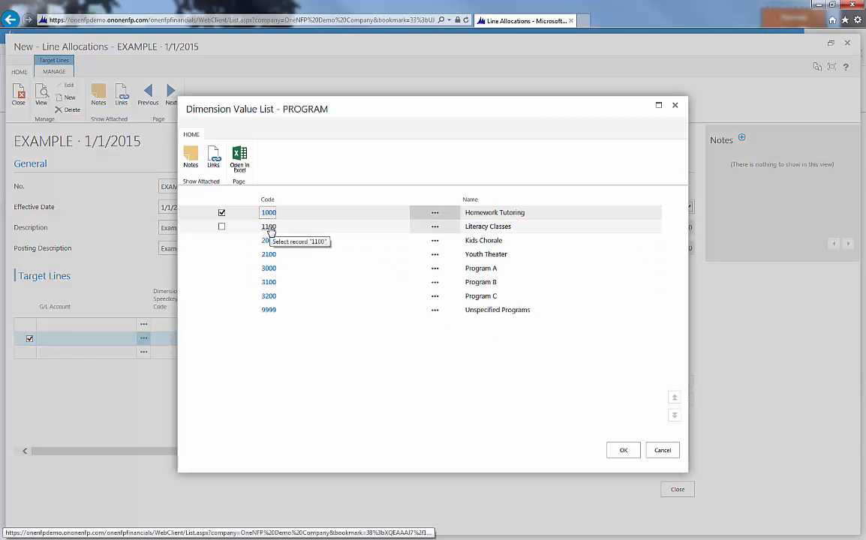
pyautogui.click(269, 228)
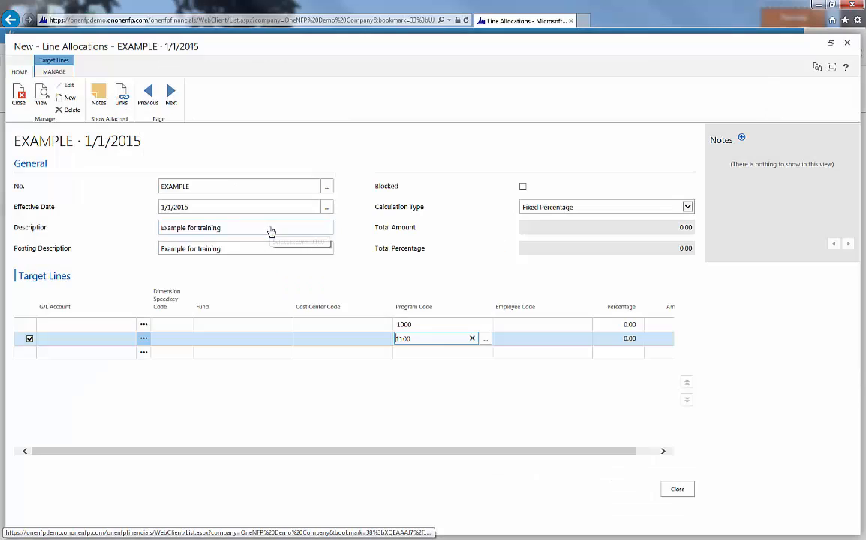
# Step: Allocate 40 percent to program 1000 and 60 percent to program 1100, and close the line allocation
pyautogui.click(619, 324)
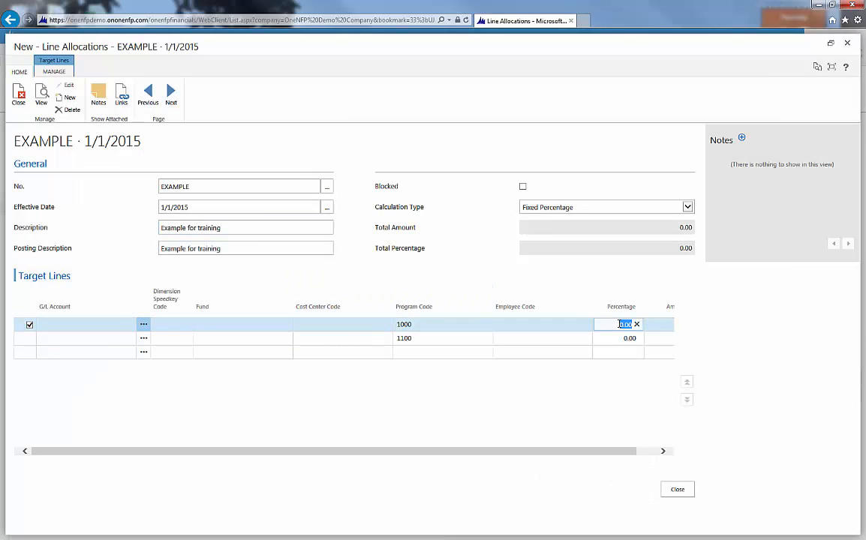
pyautogui.write('40')
pyautogui.press('Down')
pyautogui.write('60')
pyautogui.press('Up')
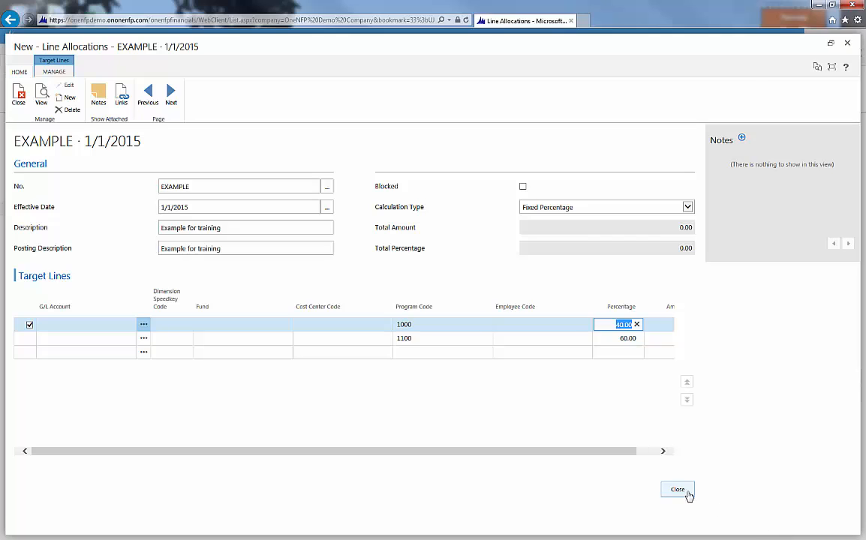
pyautogui.click(687, 495)
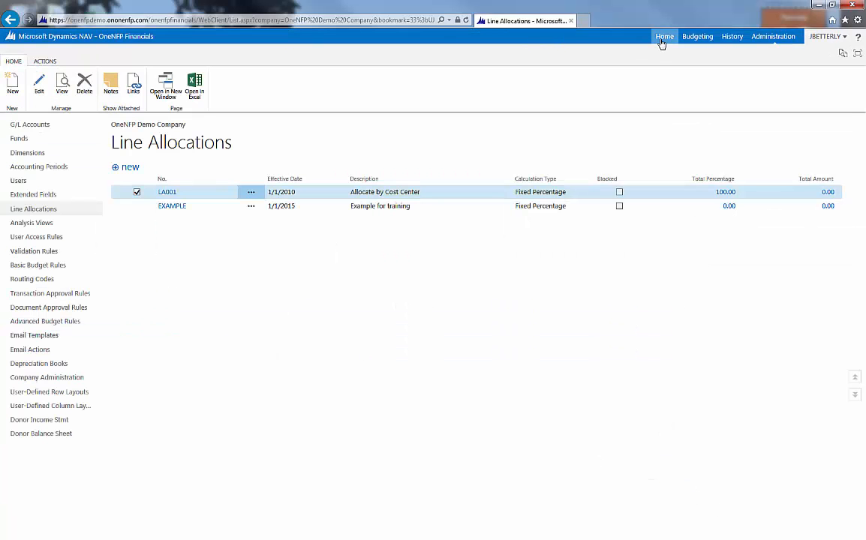
# Step: Open the general journal from Home with the GL-ACTUAL template and maximize its window
pyautogui.click(660, 40)
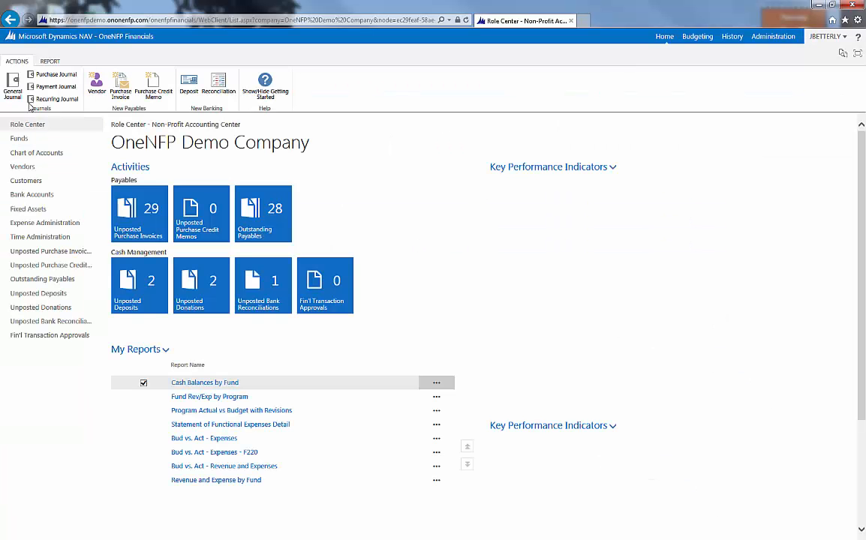
pyautogui.click(12, 83)
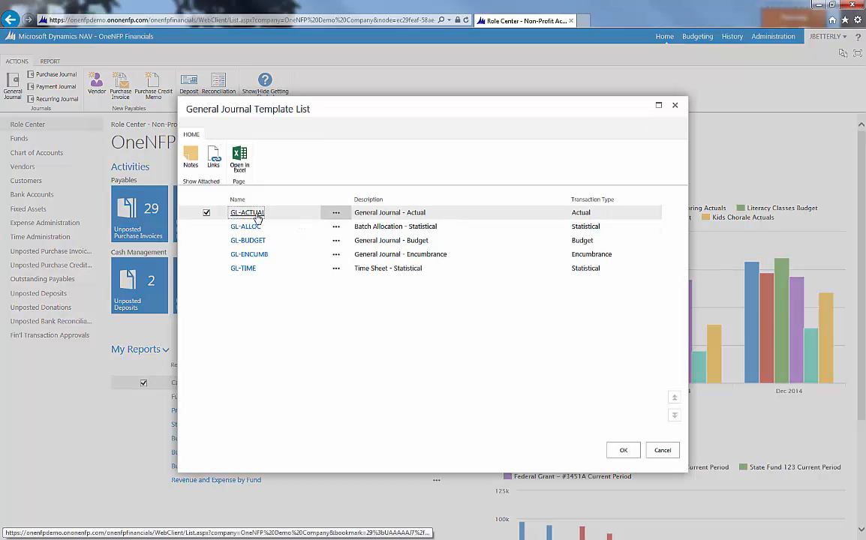
pyautogui.click(256, 213)
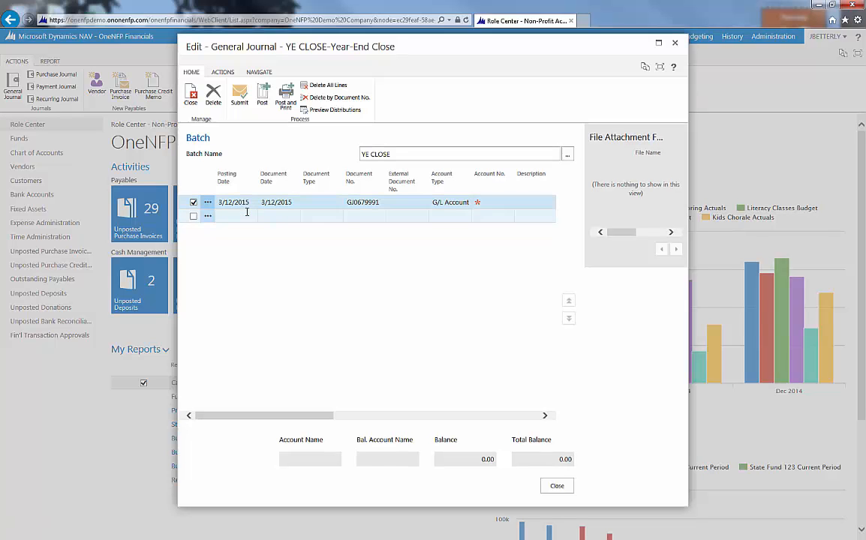
pyautogui.click(659, 44)
# Step: Assign the Utilities G/L account (5320) to the first journal line, filtering the account names by "Utili"
pyautogui.click(321, 202)
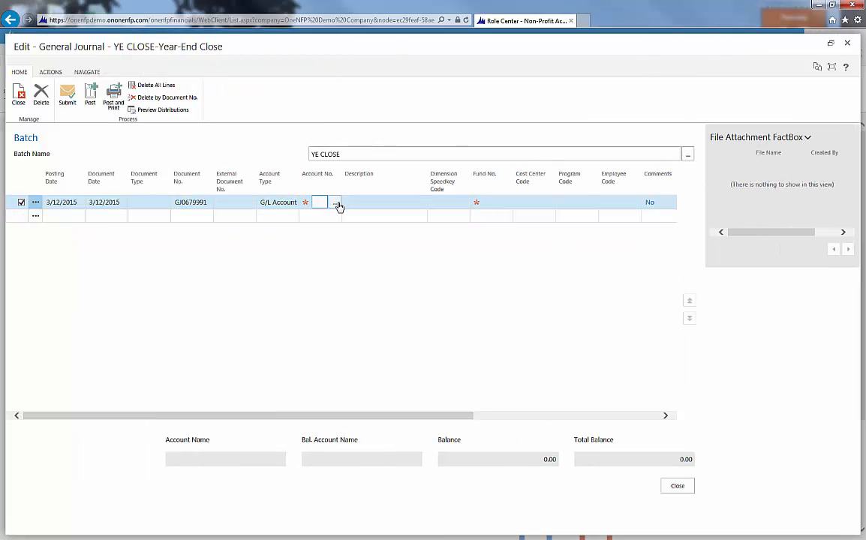
pyautogui.click(338, 203)
pyautogui.click(452, 204)
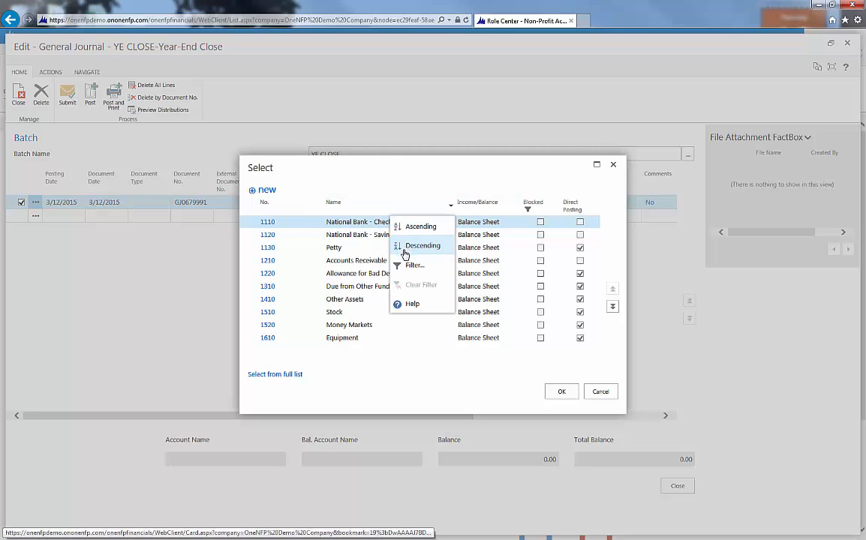
pyautogui.click(409, 266)
pyautogui.write('U')
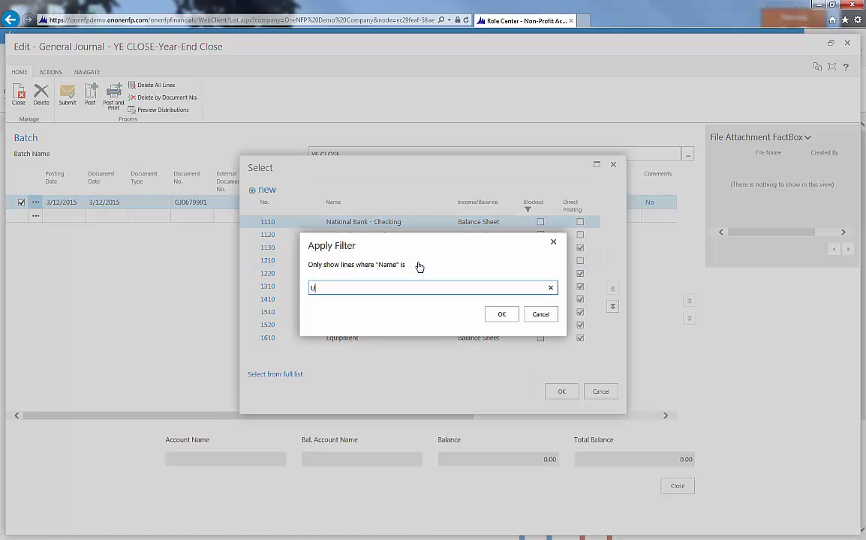
pyautogui.write('tili')
pyautogui.click(491, 315)
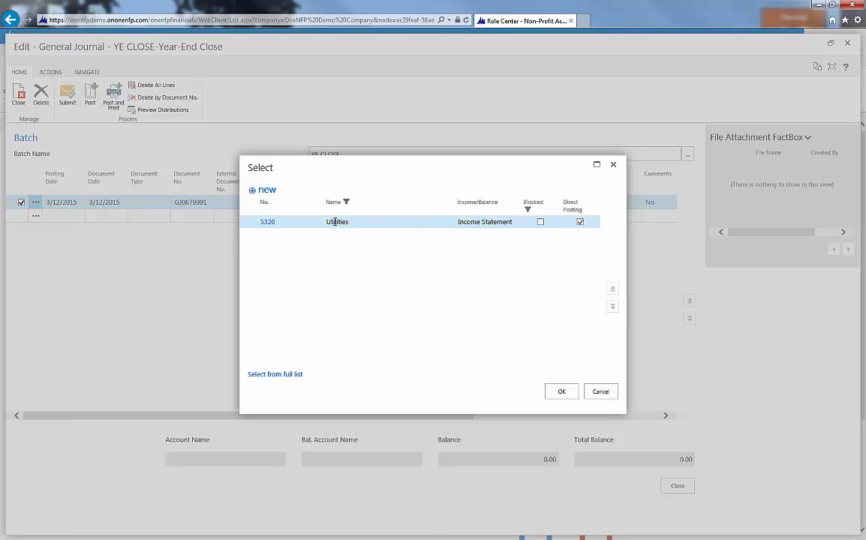
pyautogui.click(267, 223)
# Step: Set the Utilities line's fund to F100, cost center code to 100 and program code to 1000
pyautogui.press('Tab')
pyautogui.press('Tab')
pyautogui.press('Tab')
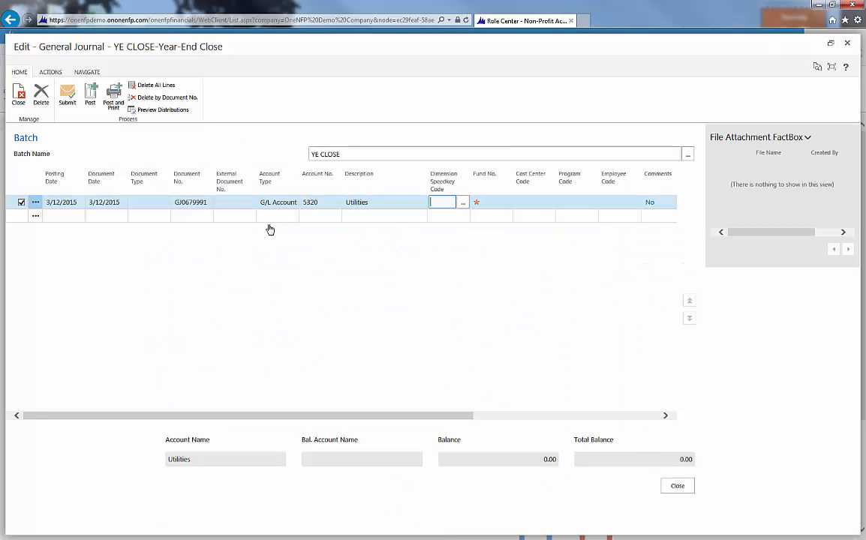
pyautogui.write('F100')
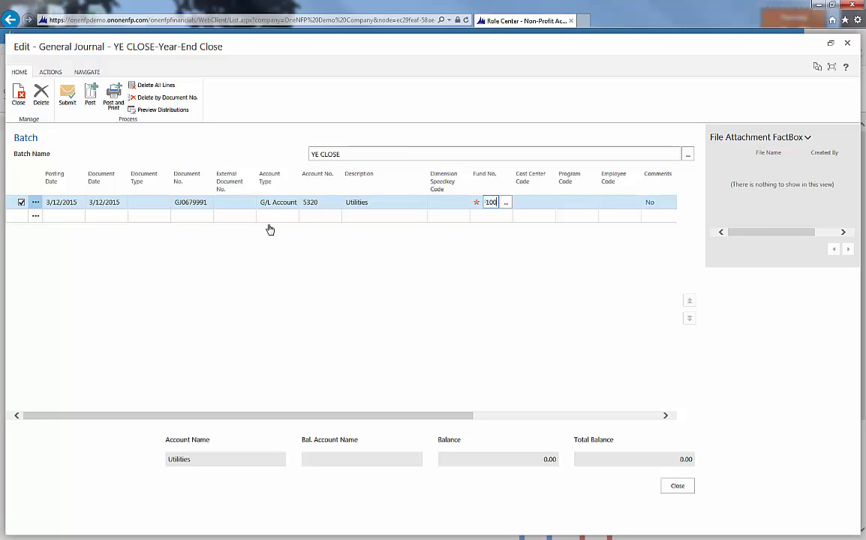
pyautogui.press('Tab')
pyautogui.write('100')
pyautogui.press('Tab')
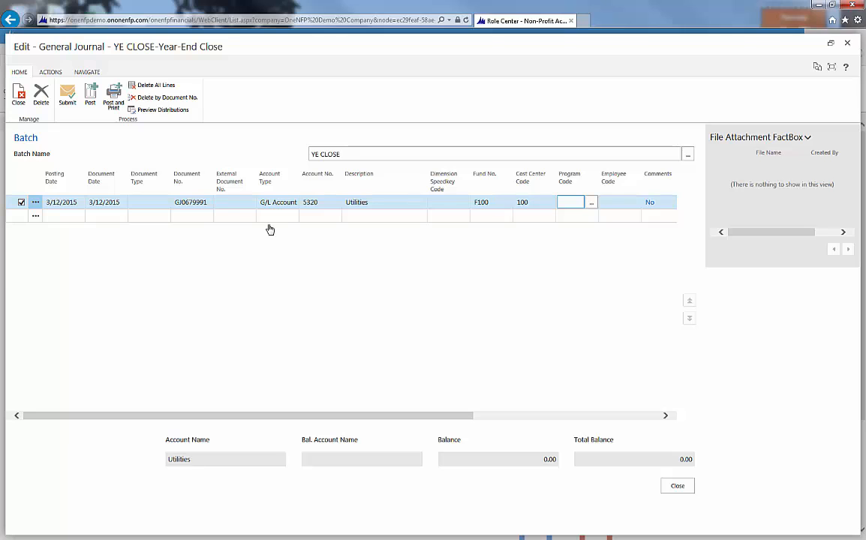
pyautogui.write('1000')
pyautogui.press('Tab')
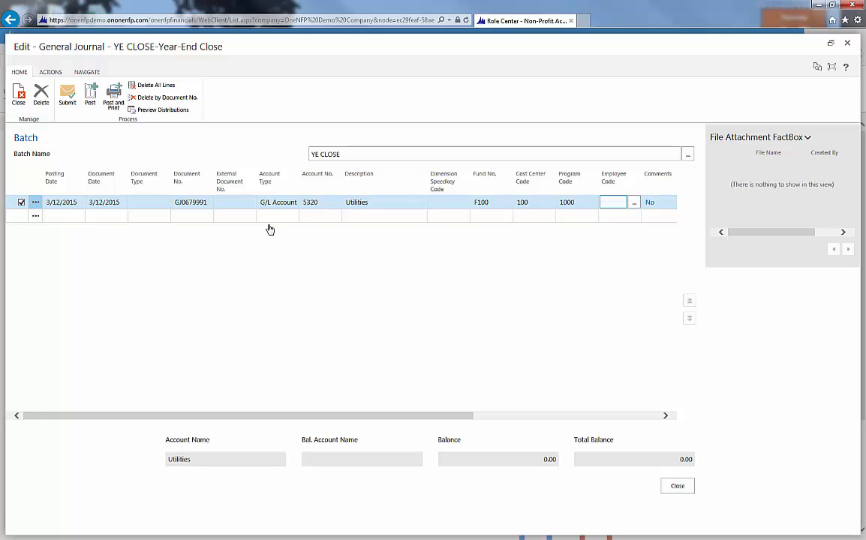
# Step: Enter a debit amount of 98.99 on the Utilities journal line
pyautogui.moveTo(459, 415); pyautogui.dragTo(645, 417)
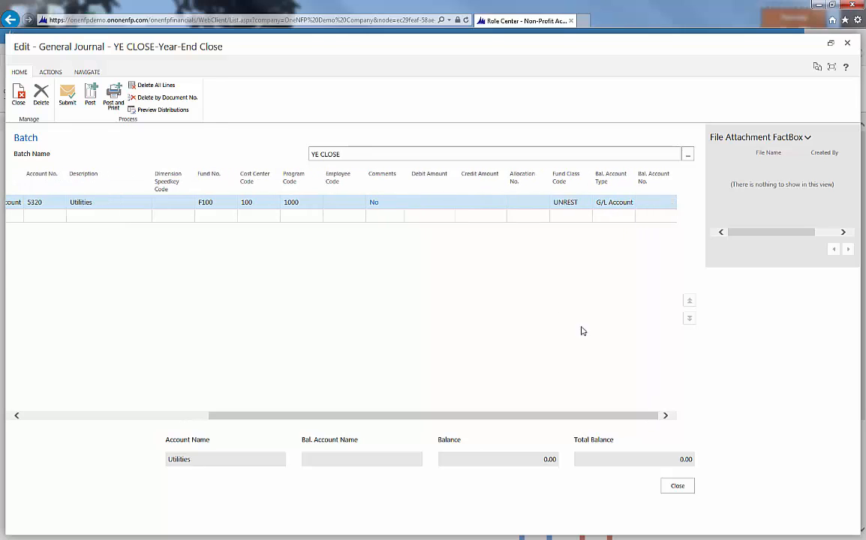
pyautogui.click(427, 202)
pyautogui.write('98')
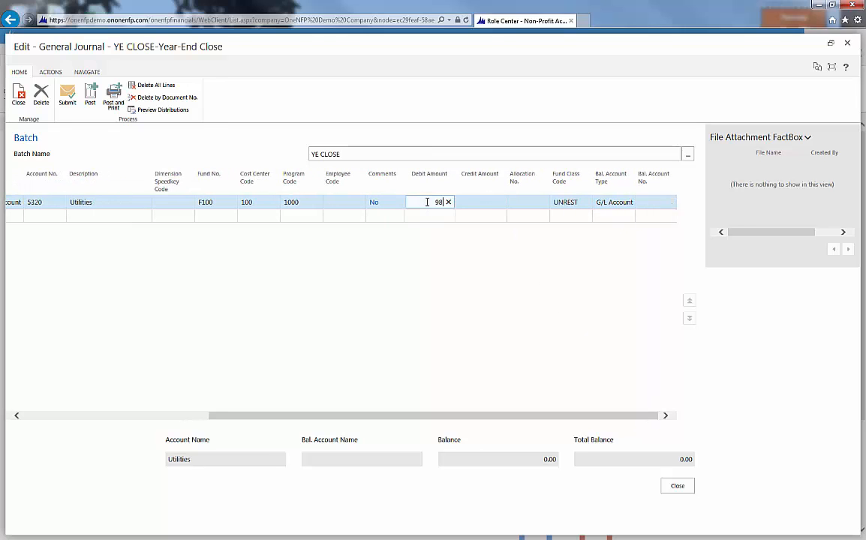
pyautogui.write('.99')
pyautogui.press('Tab')
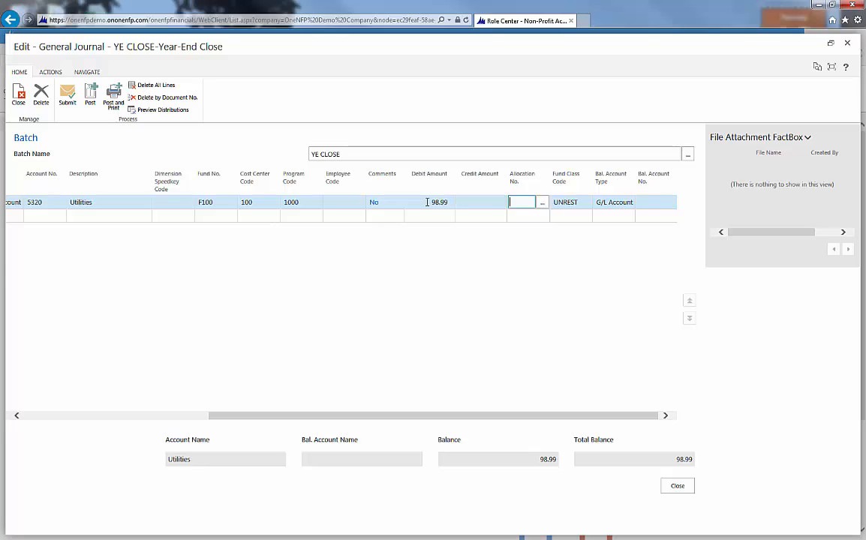
# Step: Set the line's balancing account type to Bank Account and the balancing account to National Bank - Checking
pyautogui.press('Tab')
pyautogui.press('Tab')
pyautogui.write('b')
pyautogui.press('Tab')
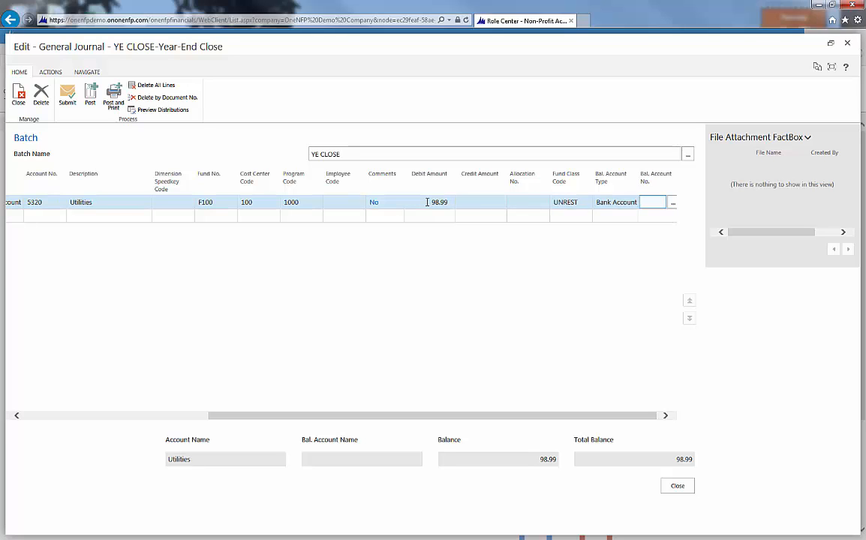
pyautogui.write('b01')
pyautogui.press('Return')
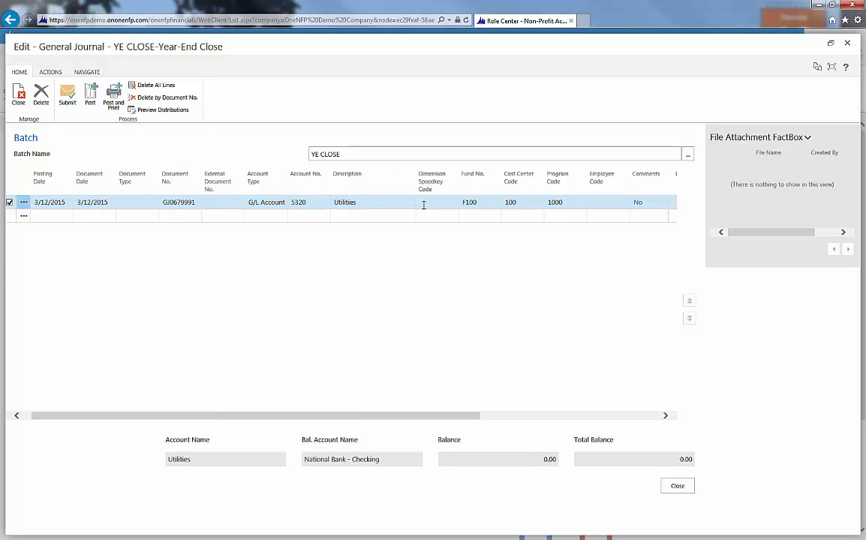
# Step: Preview the Utilities line's distributions in an enlarged view to check its unallocated posting, and close the preview
pyautogui.click(159, 111)
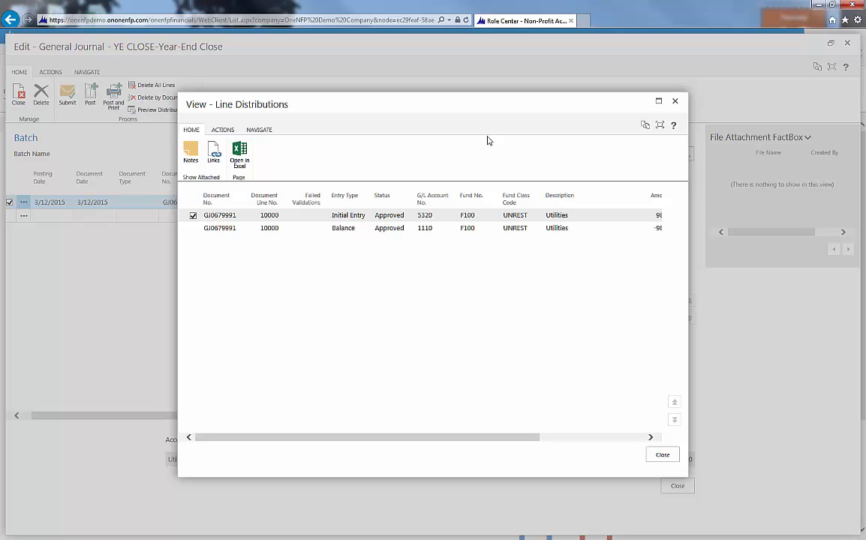
pyautogui.click(657, 101)
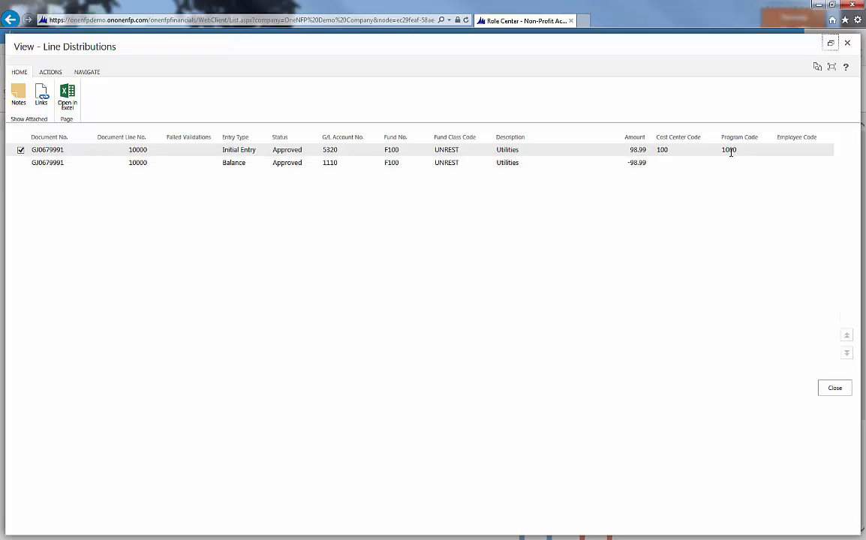
pyautogui.click(834, 390)
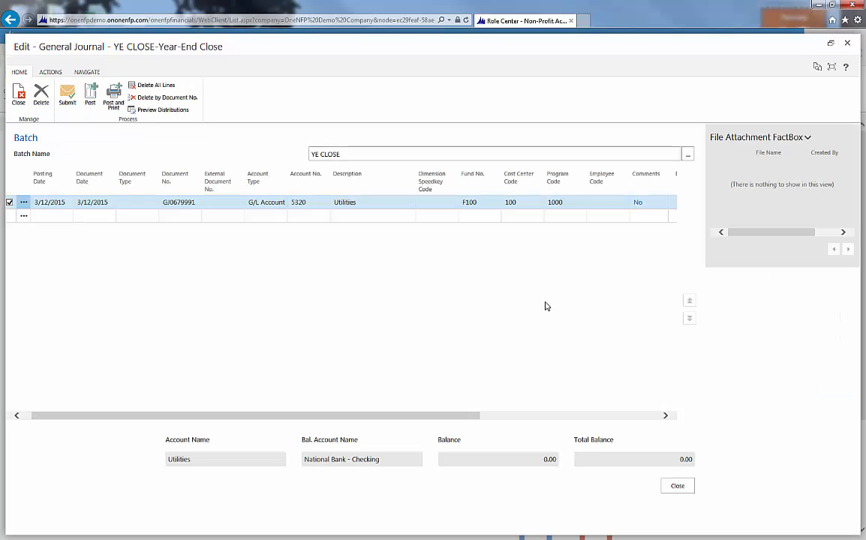
# Step: Assign the EXAMPLE allocation to the Utilities journal line
pyautogui.moveTo(444, 414); pyautogui.dragTo(595, 364)
pyautogui.click(581, 202)
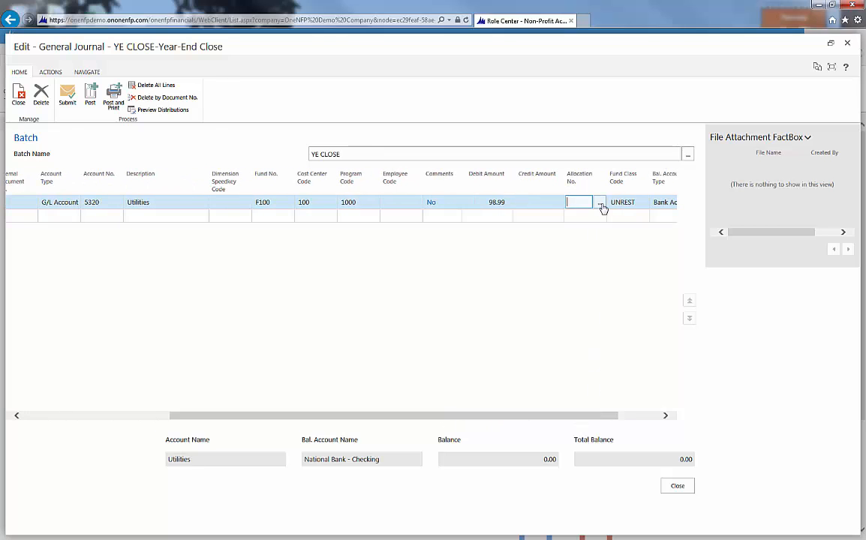
pyautogui.click(600, 203)
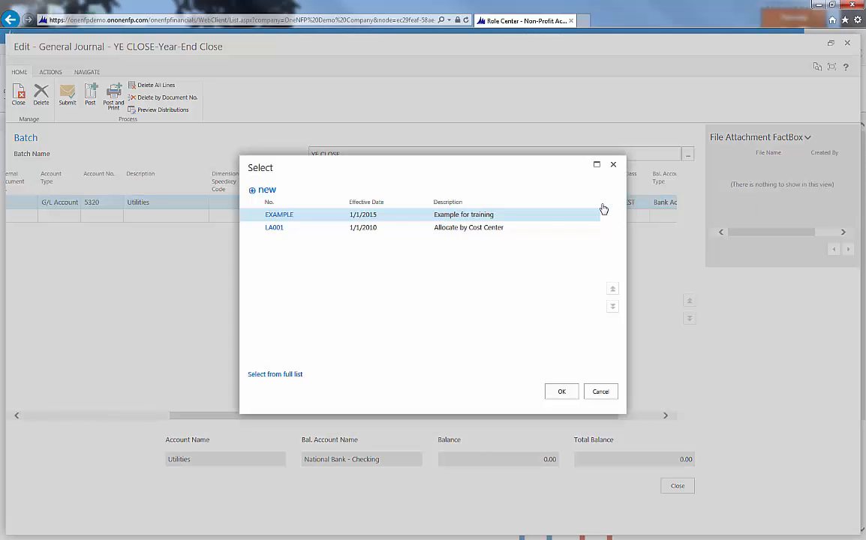
pyautogui.click(277, 215)
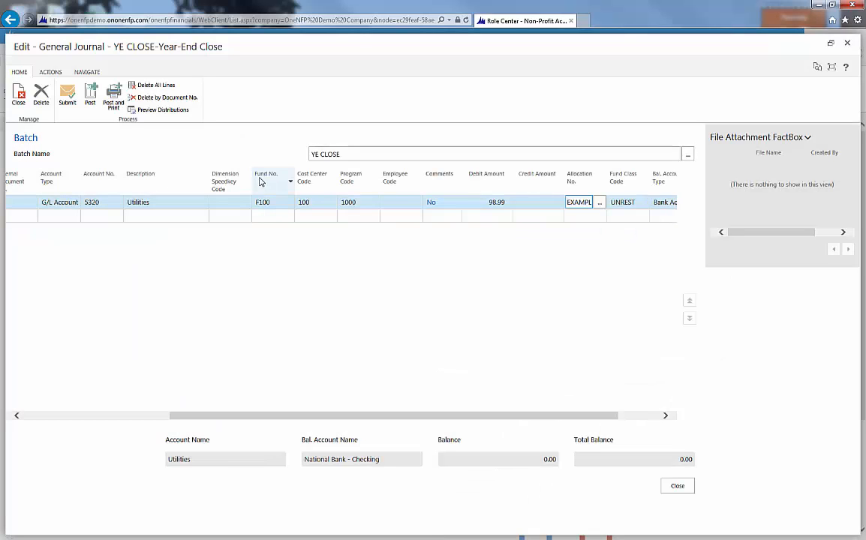
pyautogui.press('Tab')
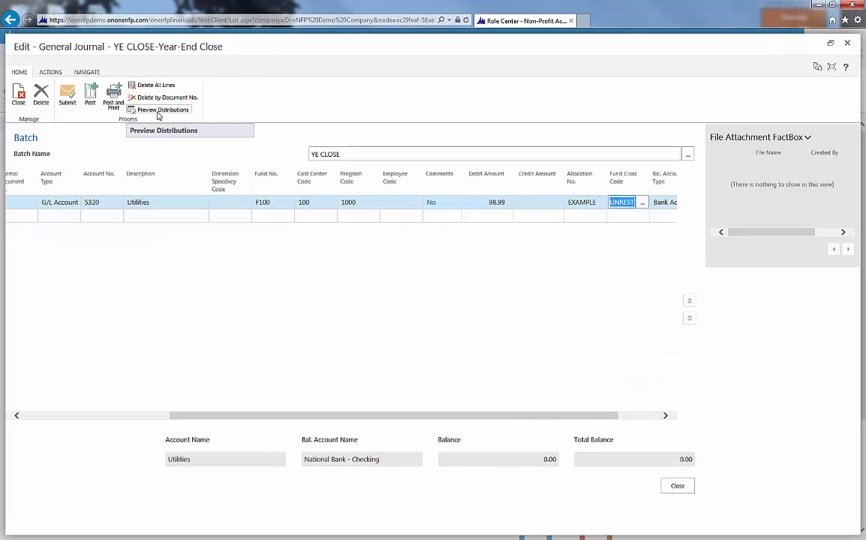
# Step: Preview the allocated Utilities line's distributions in an enlarged view to examine the amounts and program codes
pyautogui.click(161, 111)
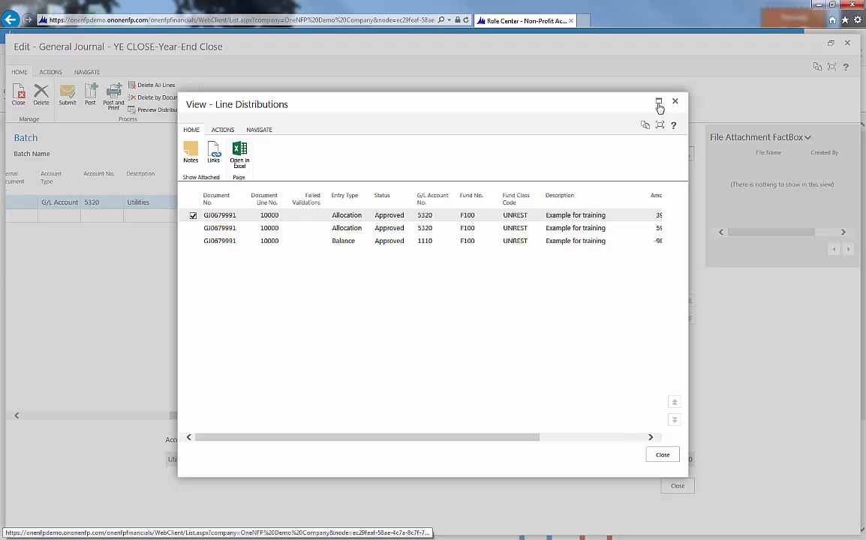
pyautogui.click(658, 102)
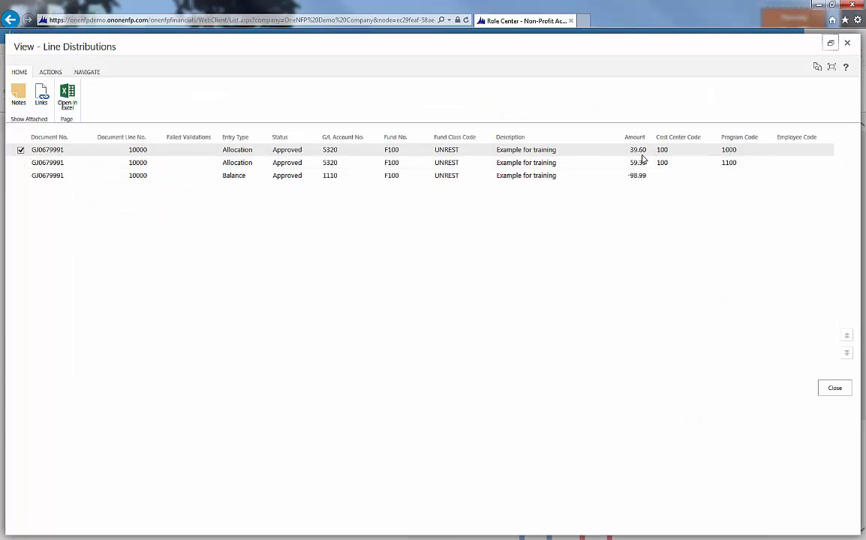